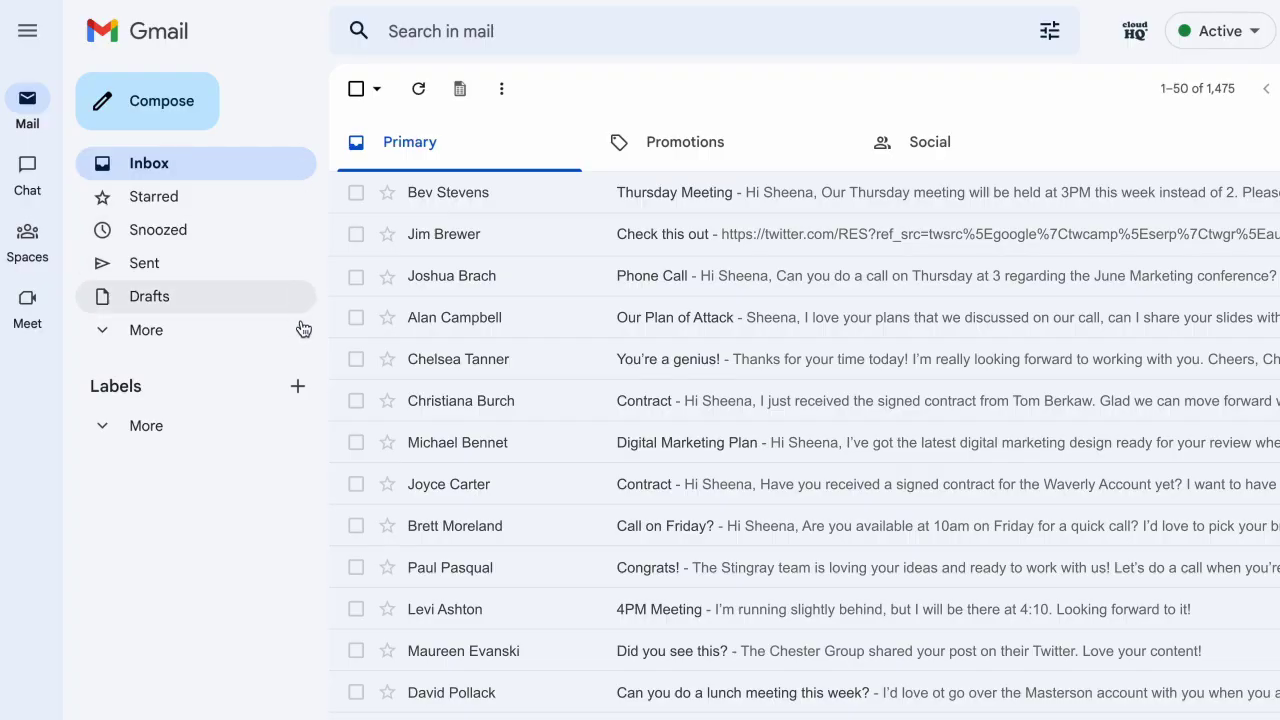
Step: Add a new Gmail label called 'e-discovery'
left_click(298, 390)
type("e-discovery")
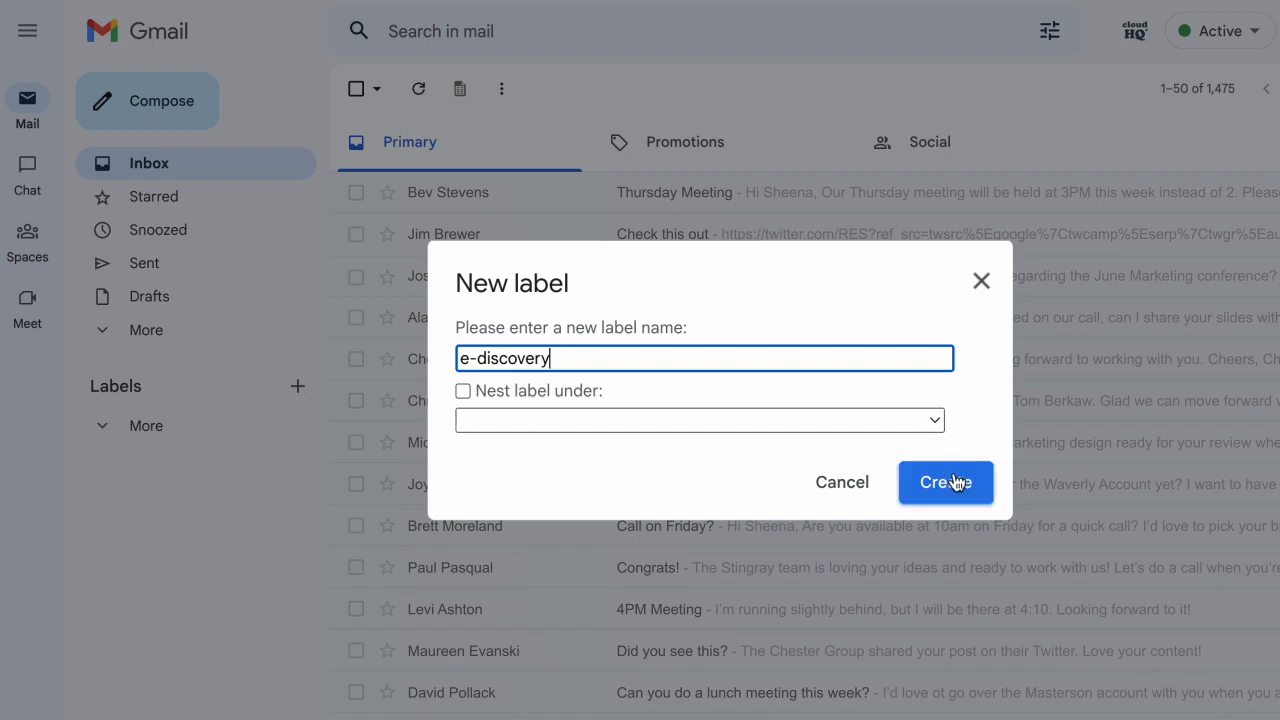
left_click(923, 483)
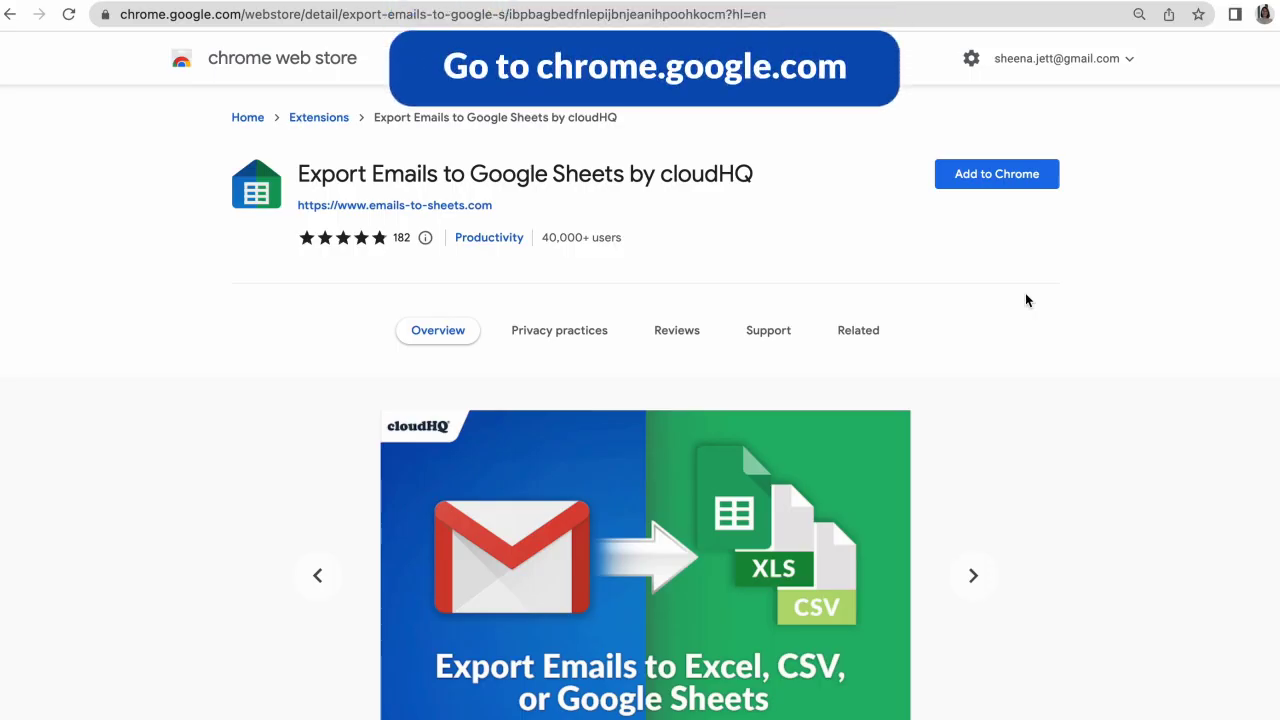
Step: Add cloudHQ's Export Emails to Google Sheets extension to Chrome from its store page
left_click(1020, 172)
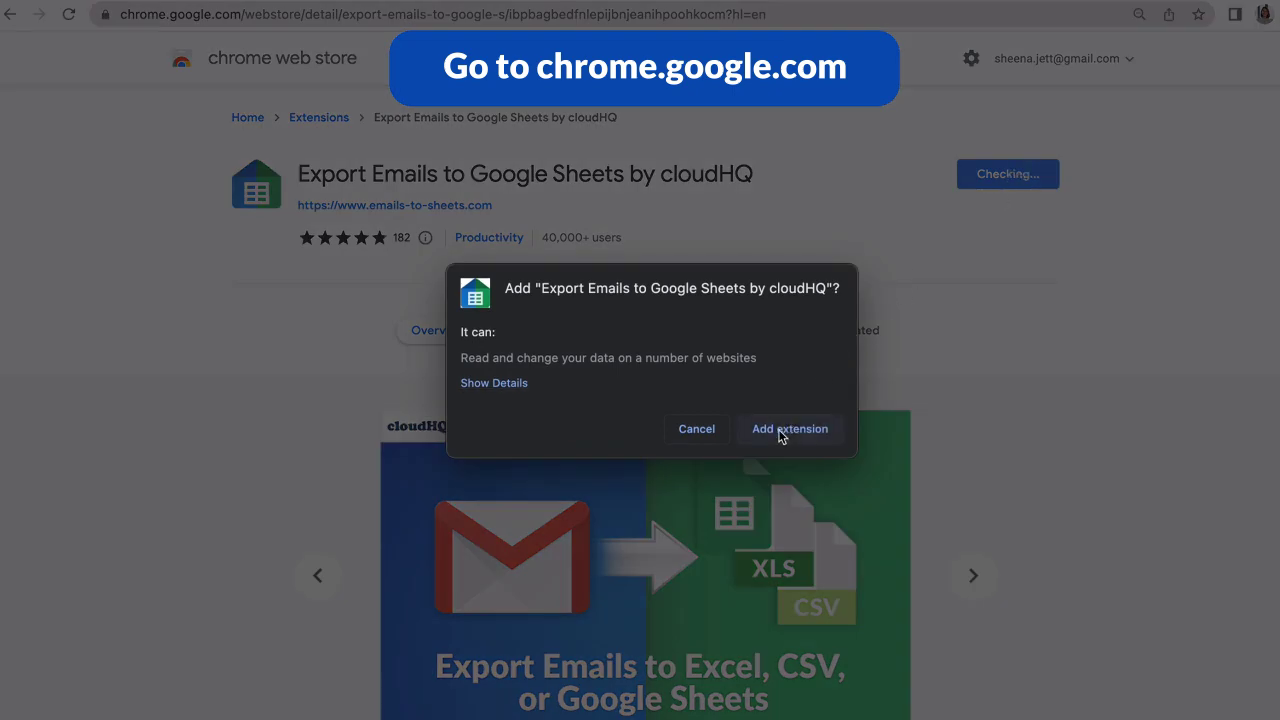
left_click(779, 431)
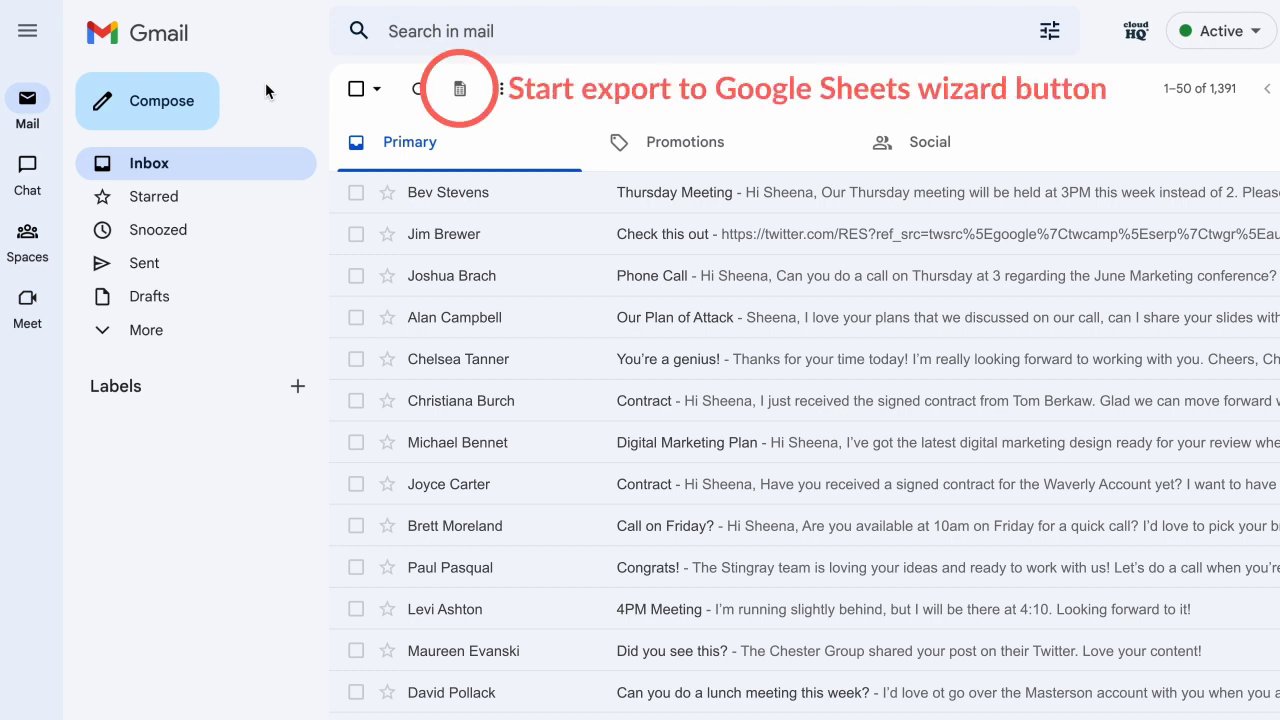
Step: Start cloudHQ's Save email messages wizard from the Export to Sheets icon in Gmail
left_click(459, 96)
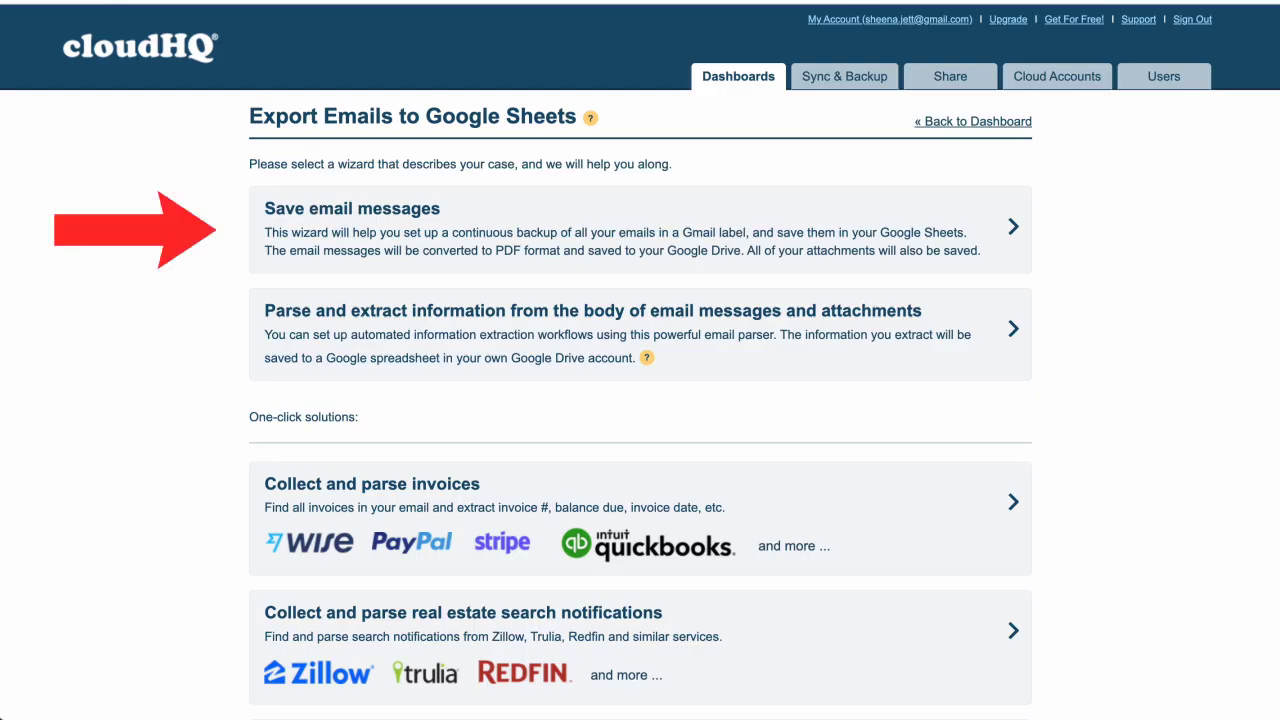
left_click(255, 268)
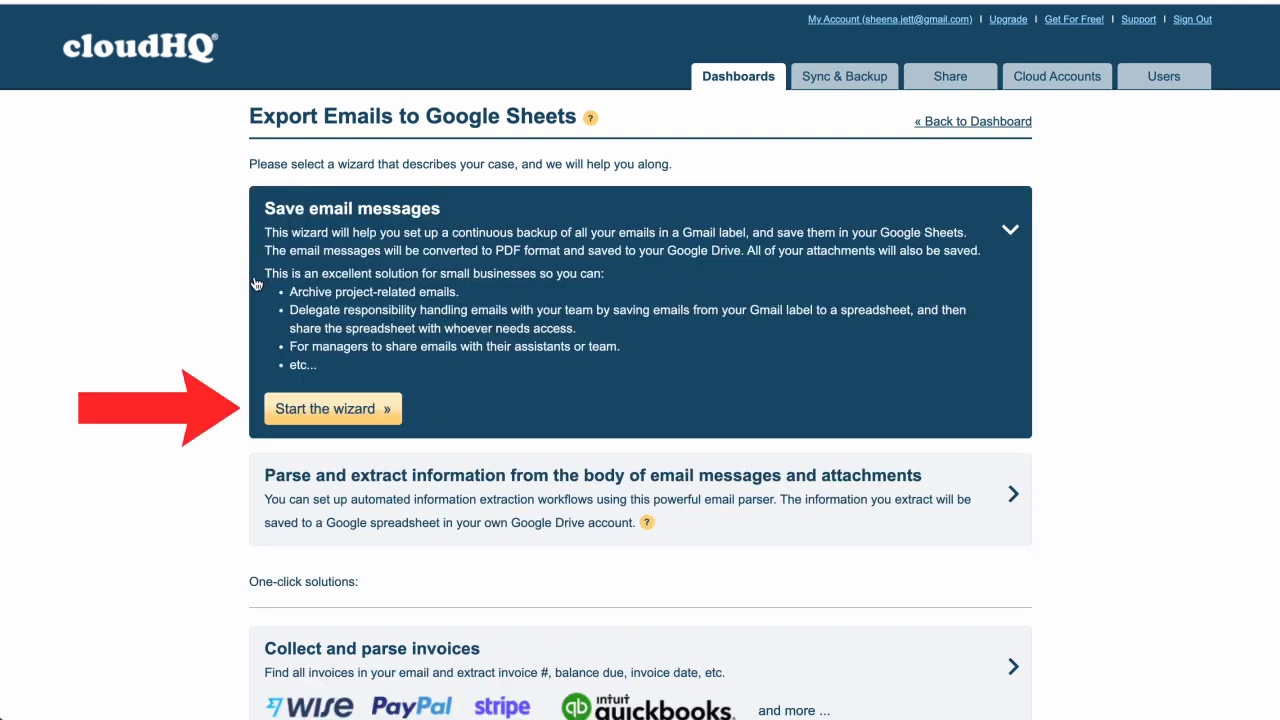
left_click(280, 409)
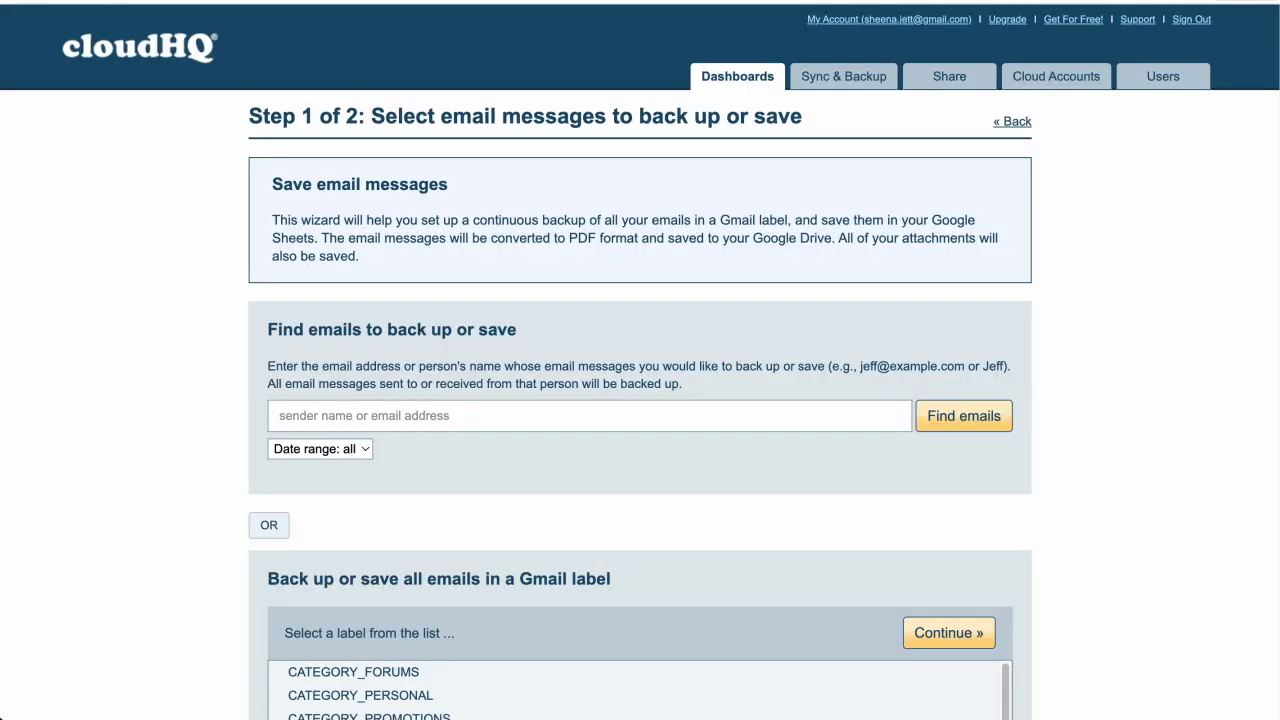
scroll(640, 400, "down", 6)
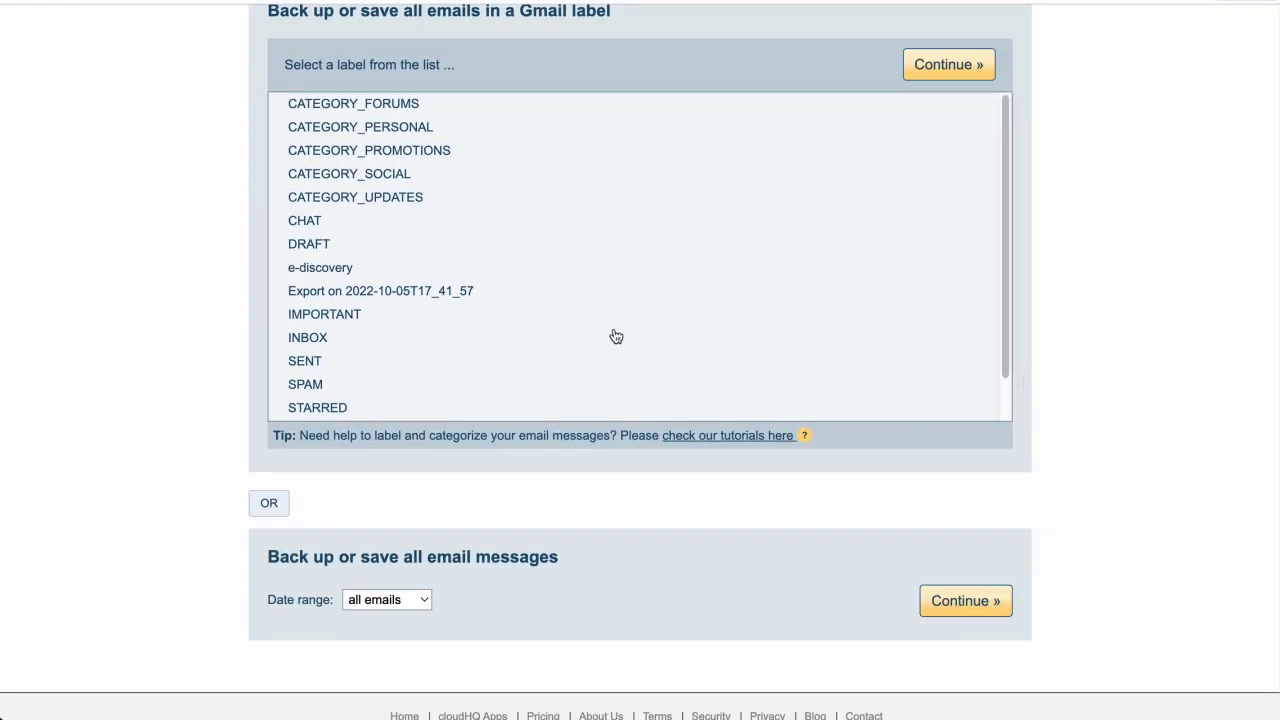
Step: Choose the e-discovery label and export its emails to a new spreadsheet
left_click(351, 271)
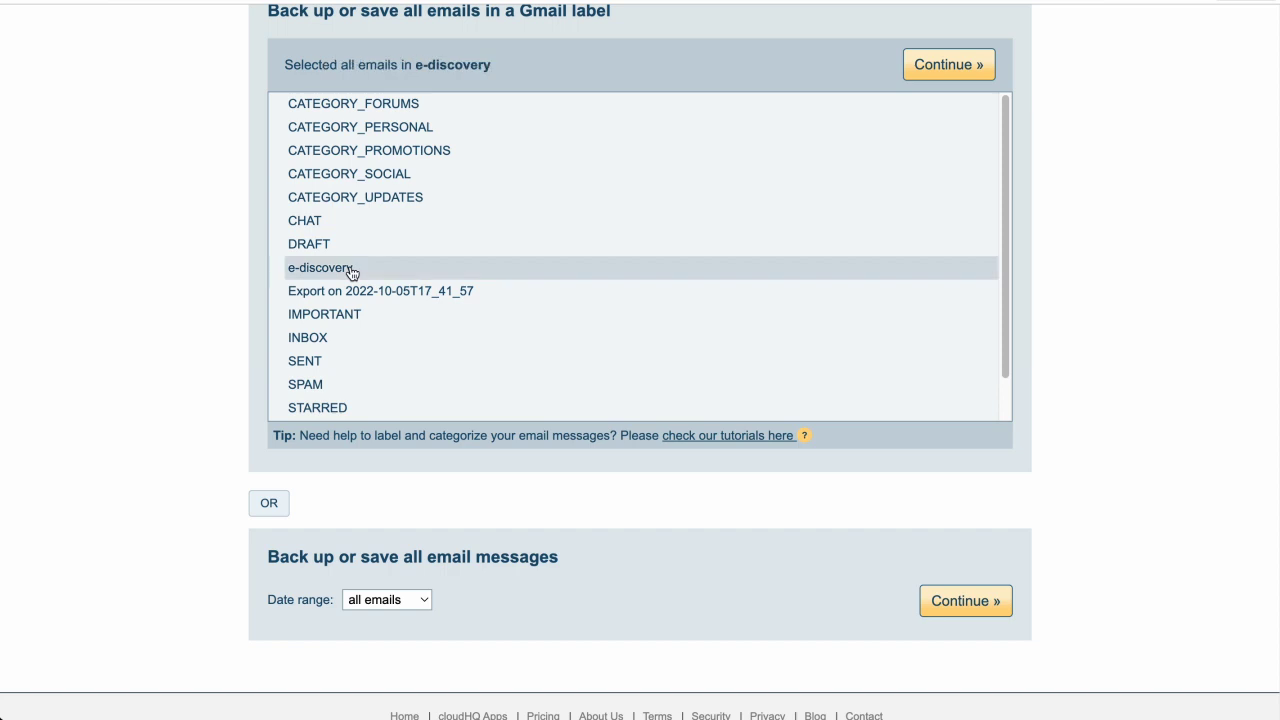
left_click(979, 600)
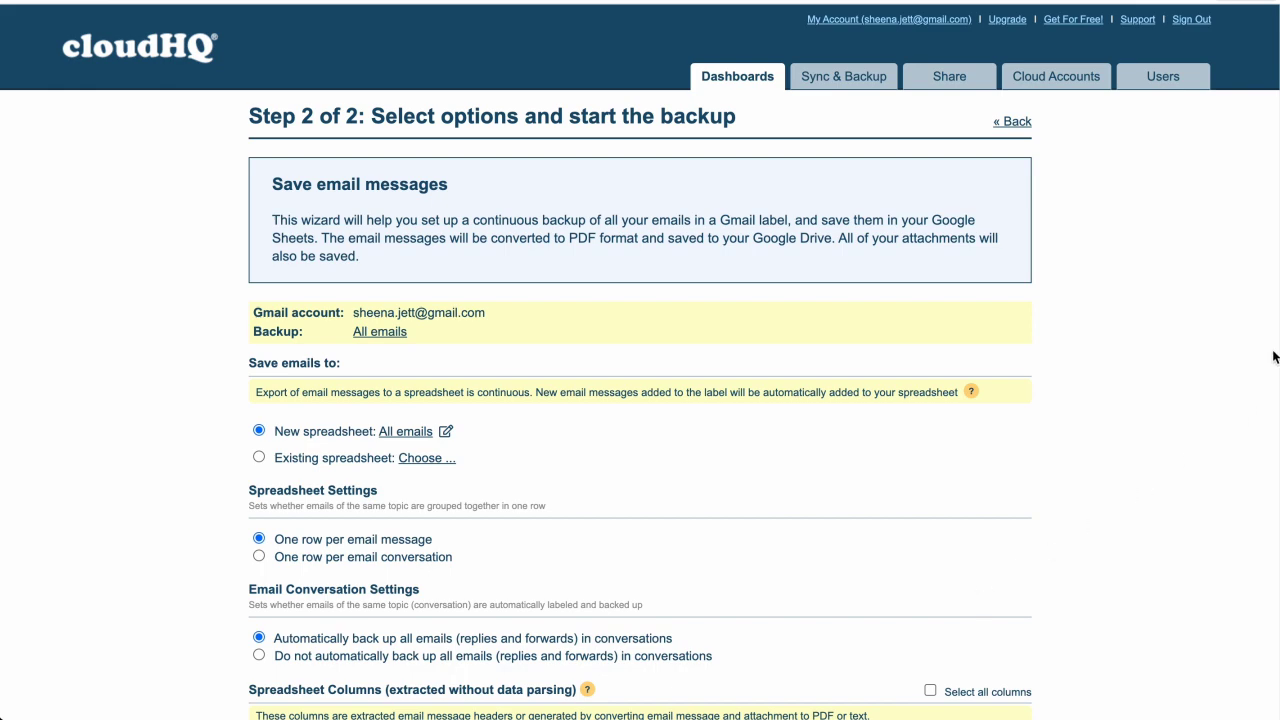
scroll(1274, 358, "down", 5)
scroll(1274, 358, "down", 1)
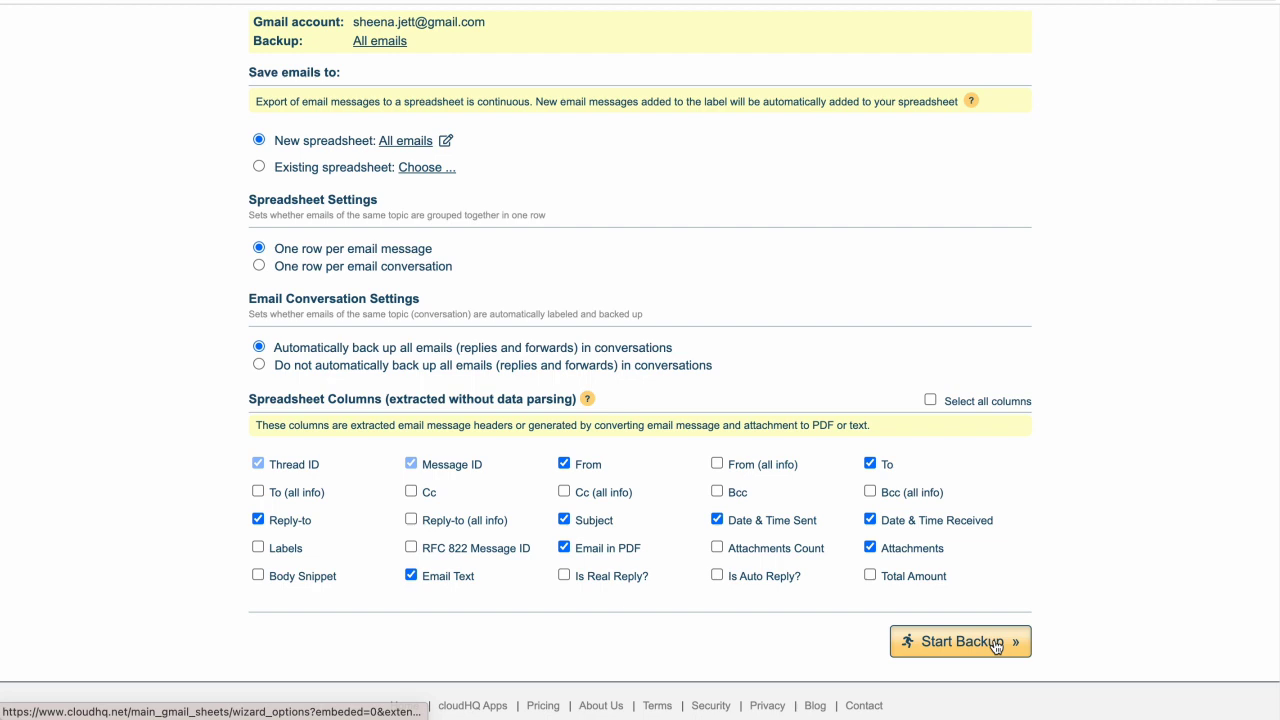
left_click(996, 644)
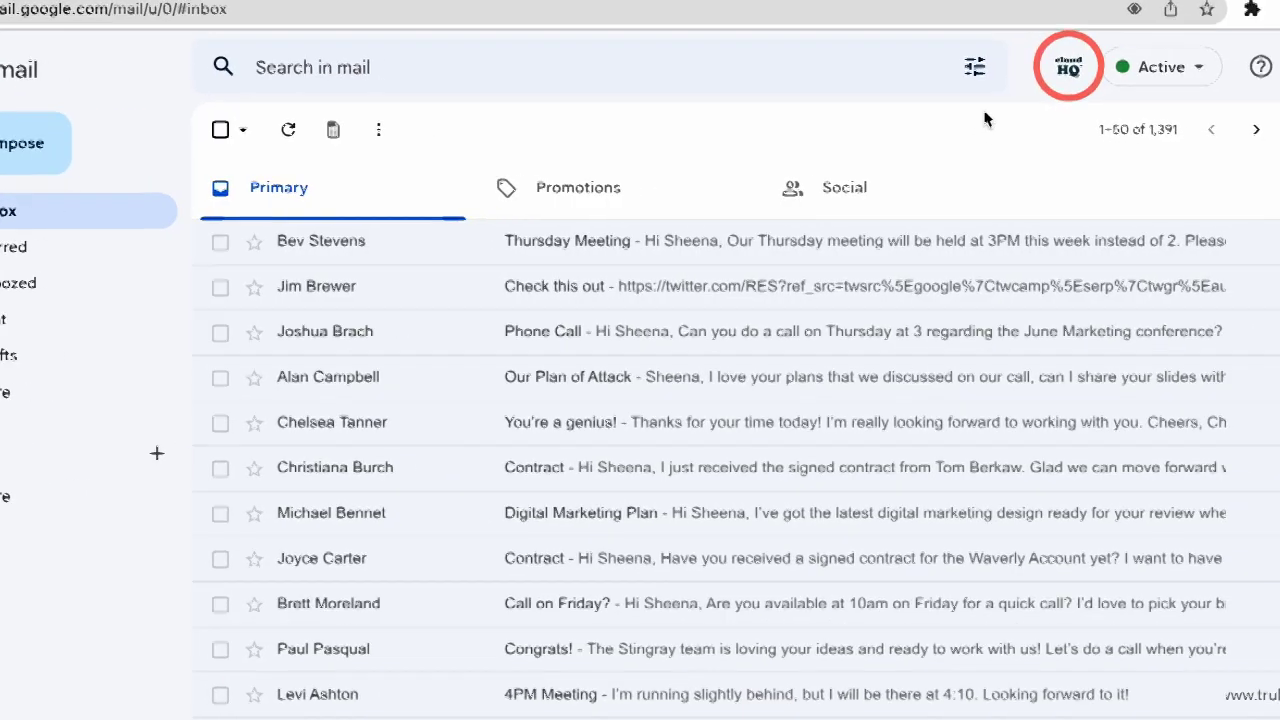
Step: Go to the cloudHQ export dashboard from the extension menu in Gmail
left_click(1068, 67)
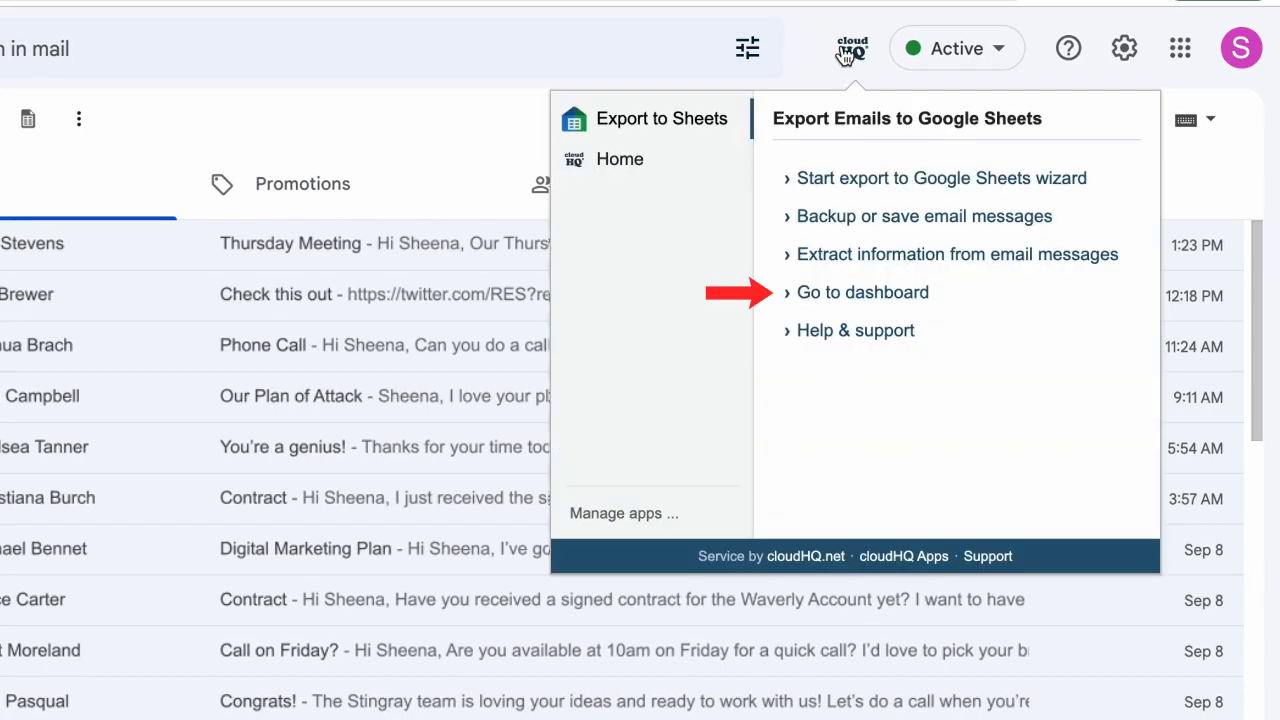
left_click(840, 296)
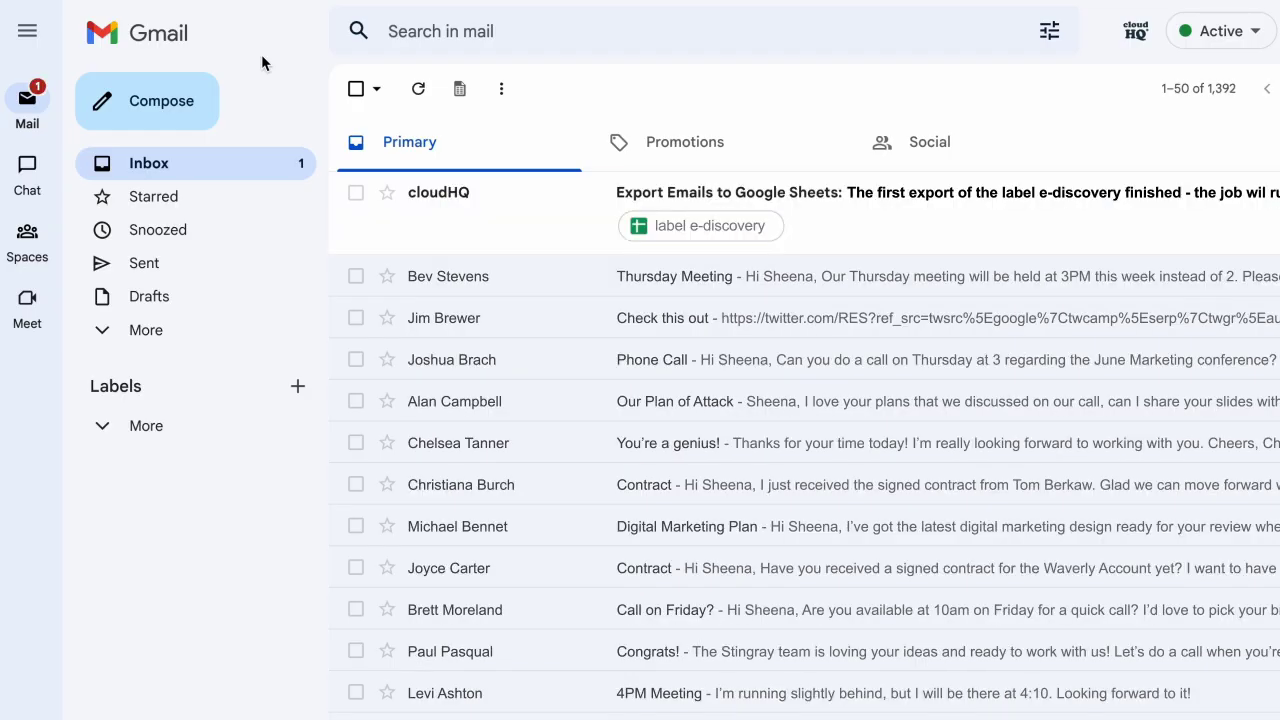
Step: Open the 'label e-discovery' spreadsheet from cloudHQ's export-finished email
left_click(689, 191)
scroll(800, 420, "down", 3)
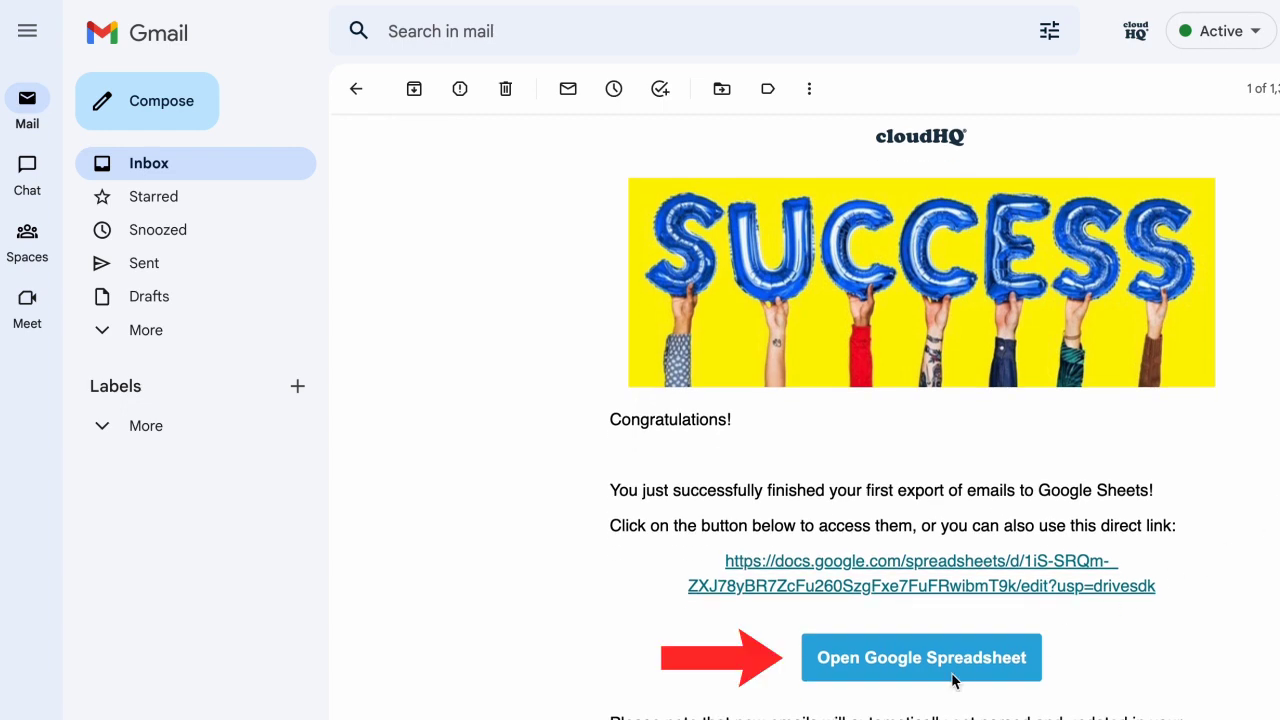
left_click(950, 660)
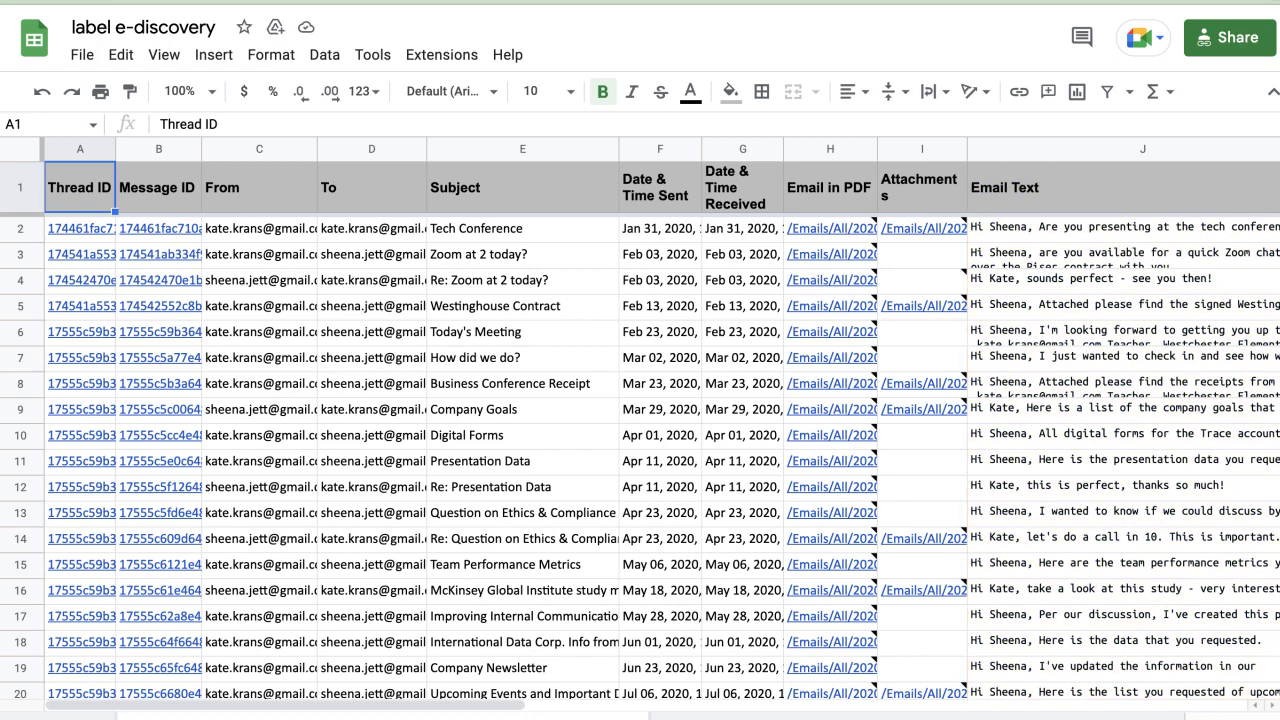
Step: Delete the duplicate Keynote presentations and Best Practices rows, then share the sheet with a collaborator
scroll(923, 263, "down", 7)
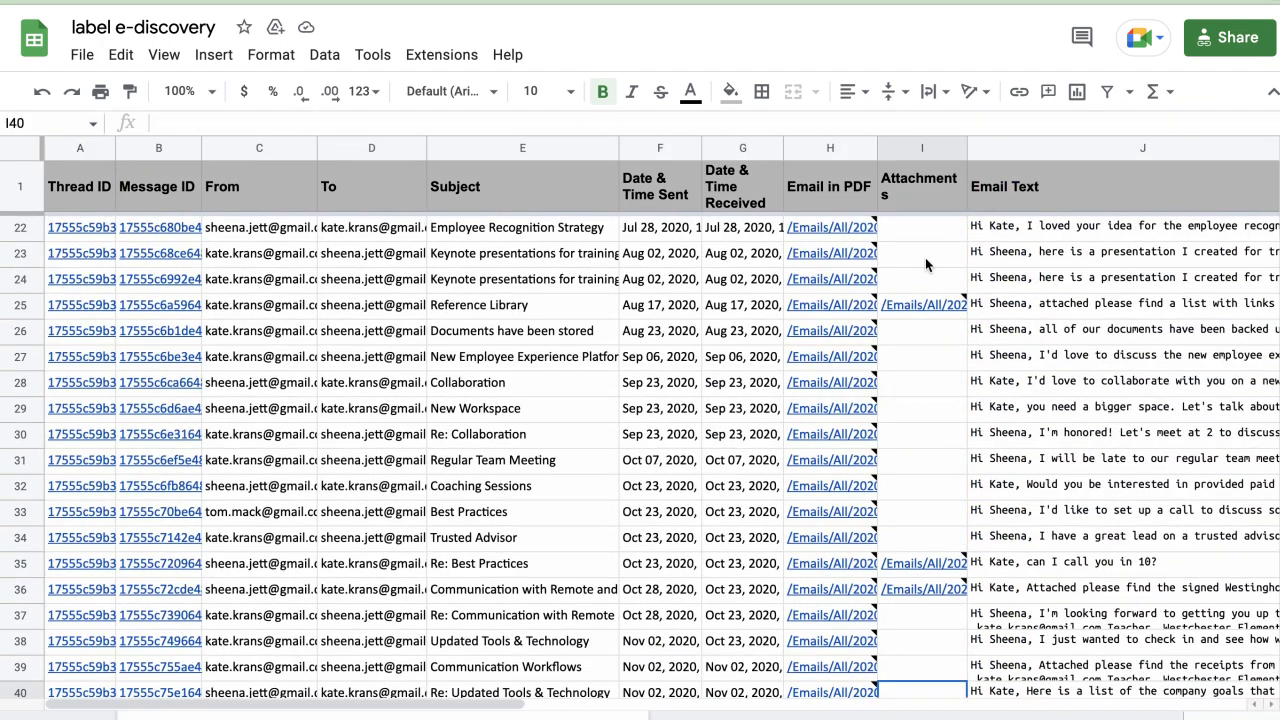
left_click(537, 285)
right_click(537, 285)
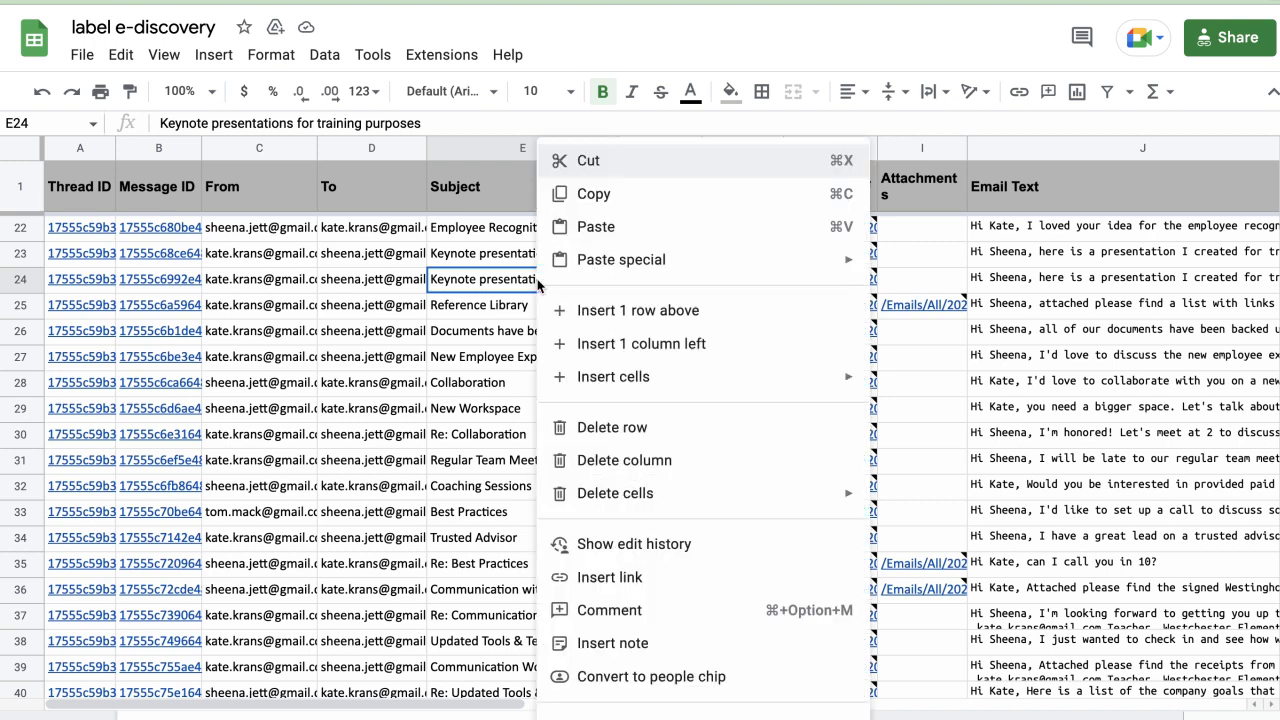
left_click(578, 427)
left_click(273, 489)
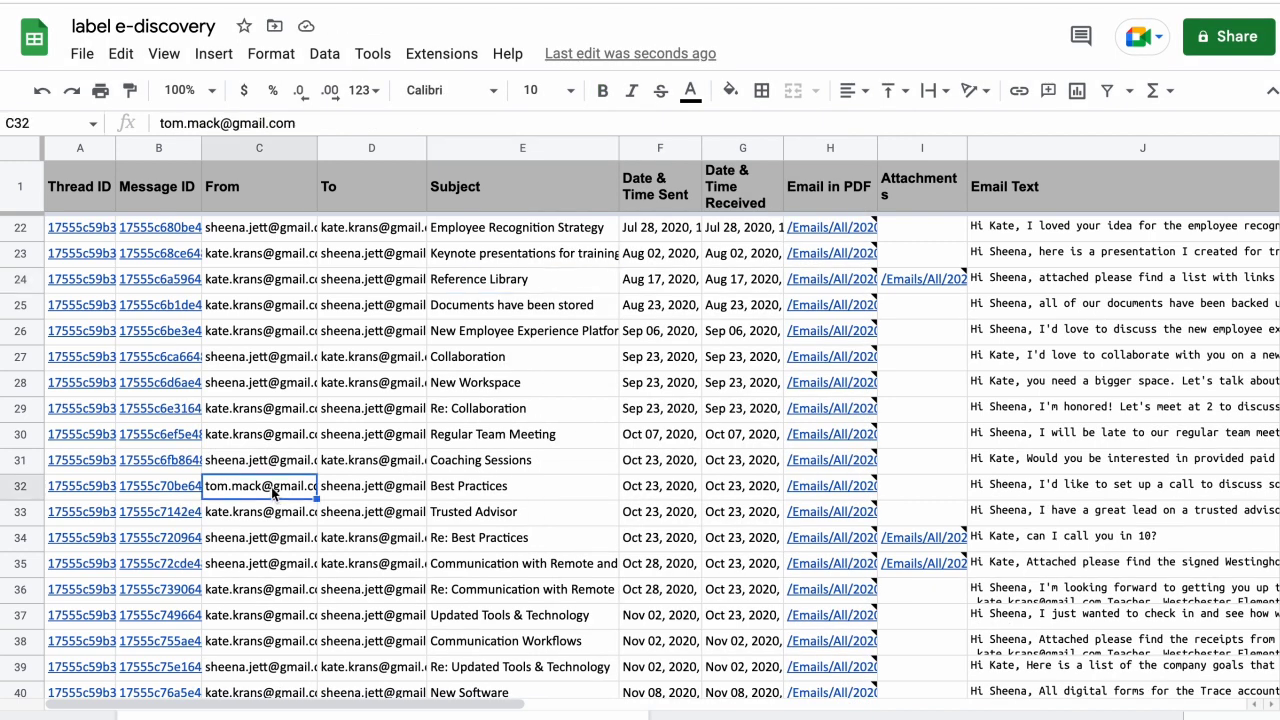
right_click(274, 490)
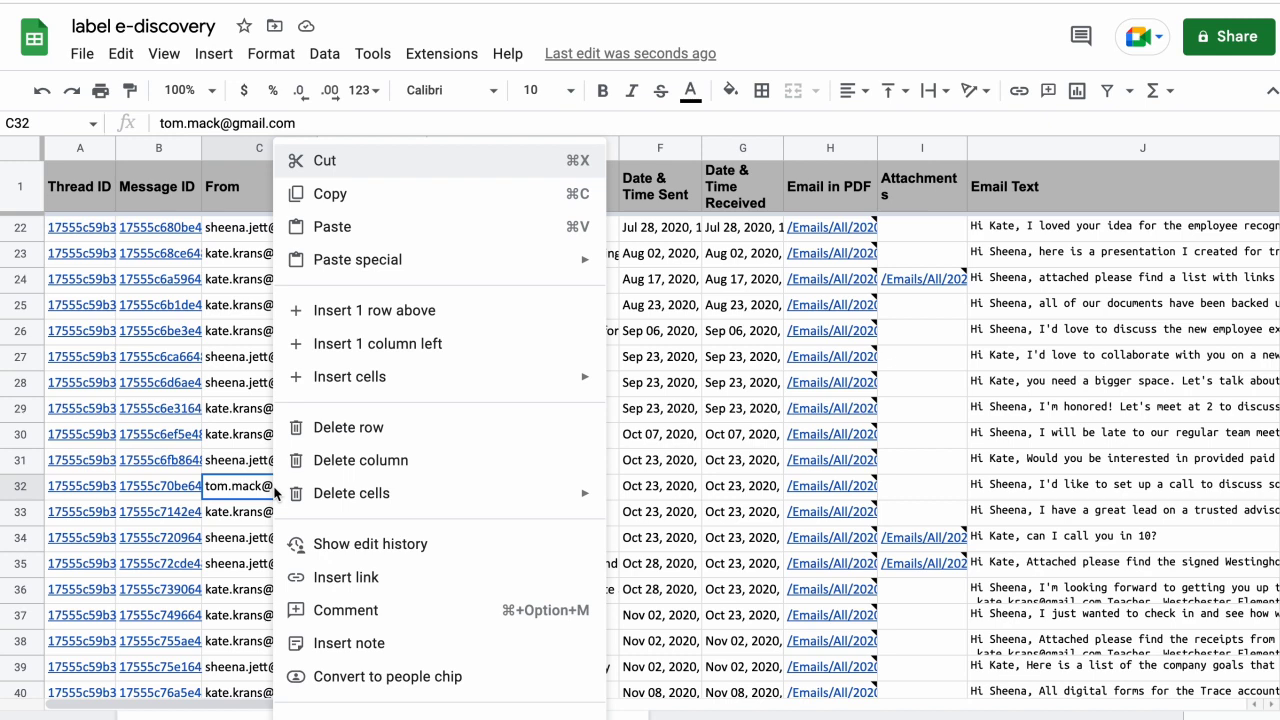
left_click(326, 428)
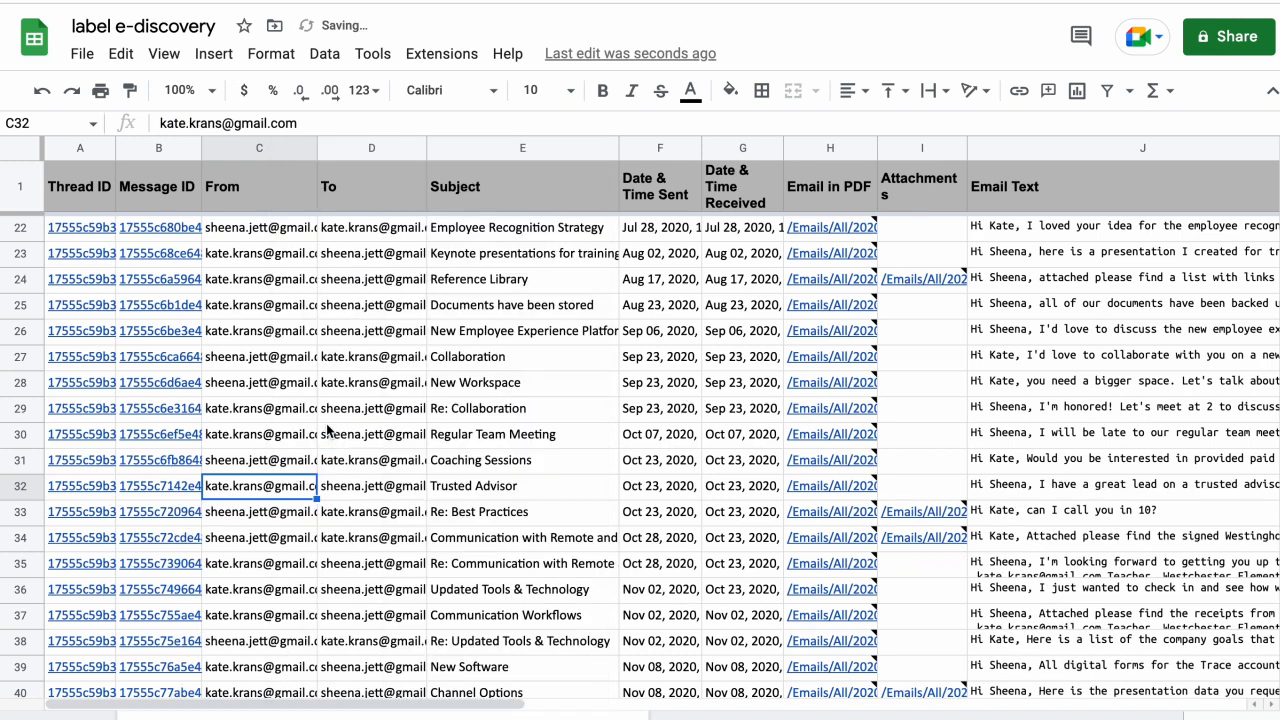
left_click(1220, 44)
type("josh")
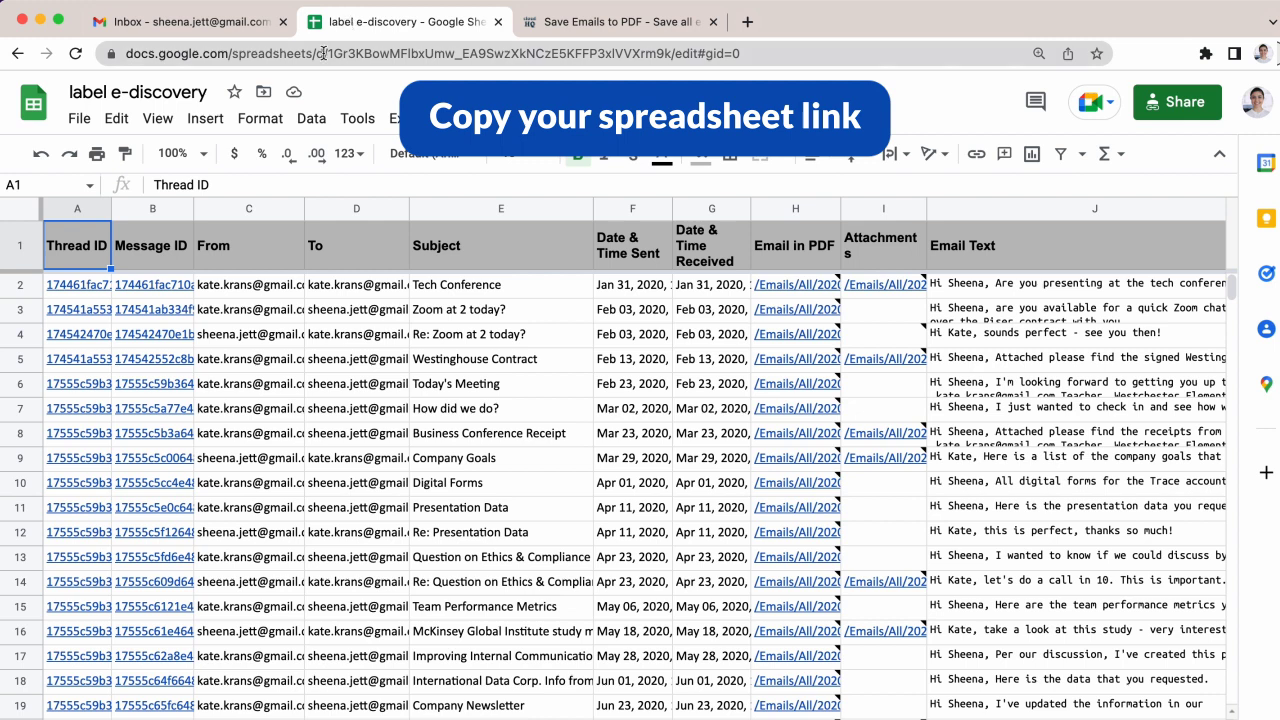
Step: Paste the sheet's URL into cloudHQ's sheets-to-PDF wizard and advance to Step 2 of 2
left_click(322, 55)
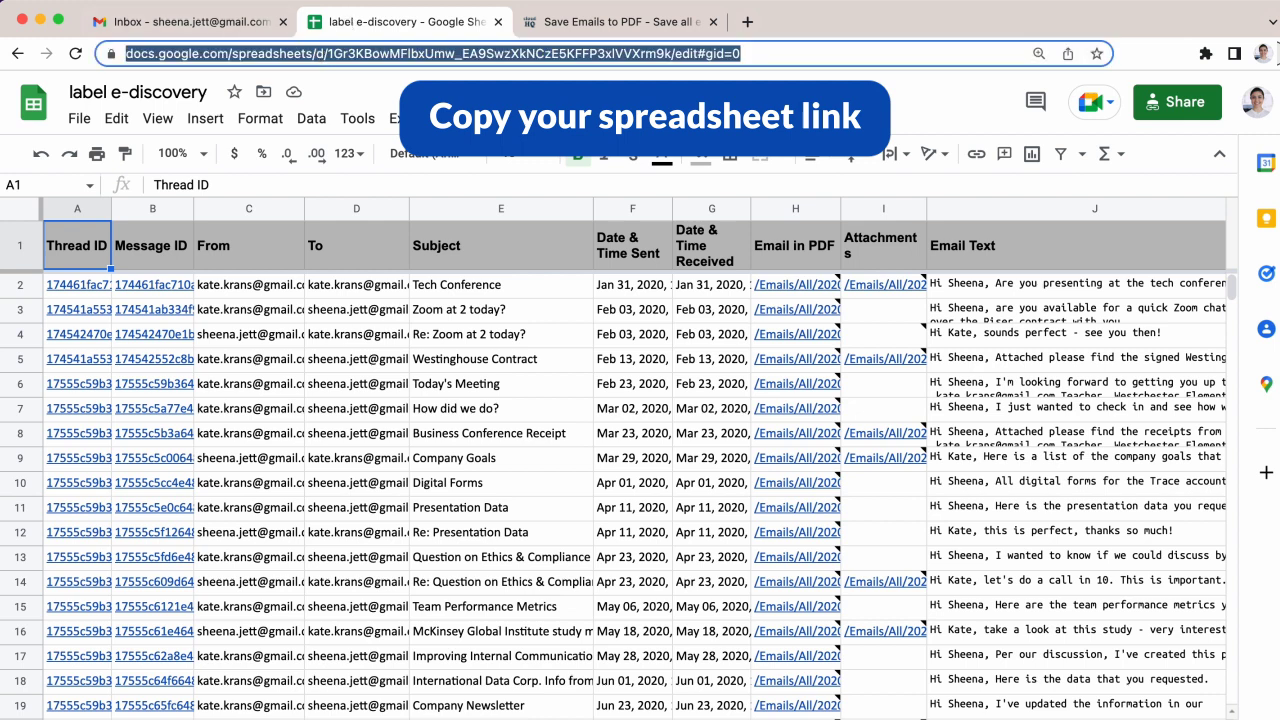
right_click(162, 55)
left_click(158, 86)
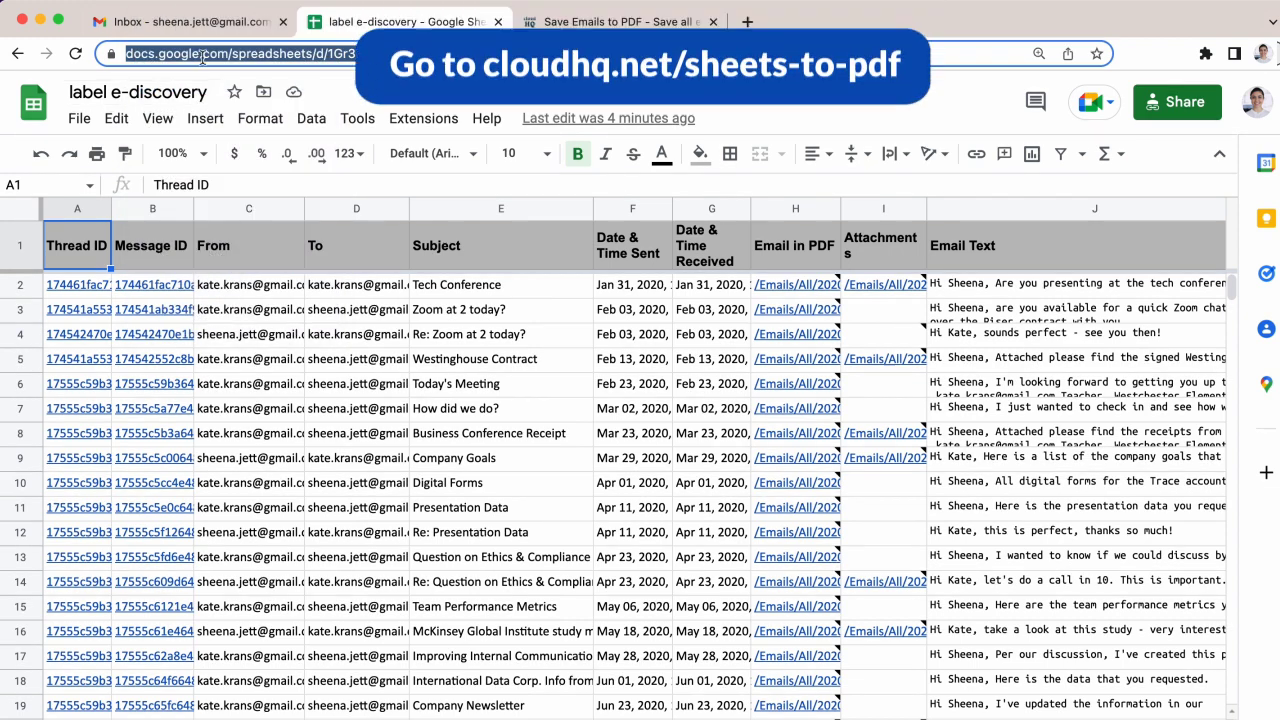
left_click(574, 21)
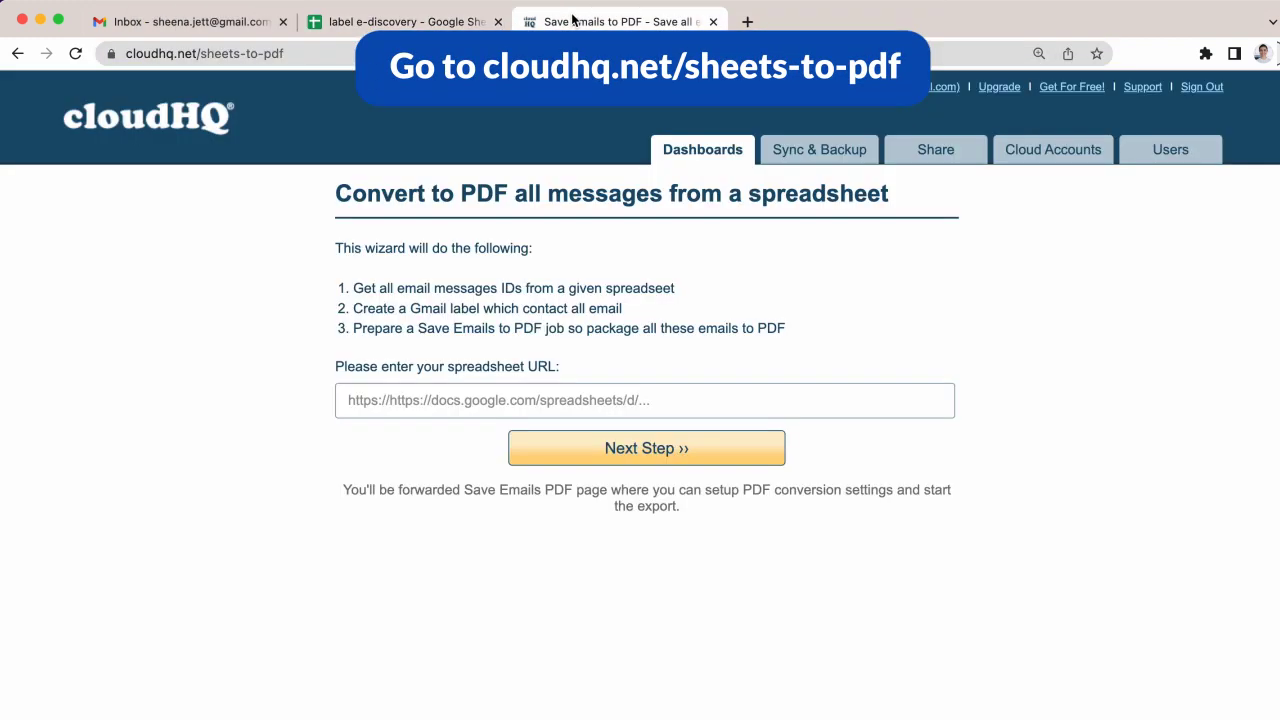
left_click(400, 402)
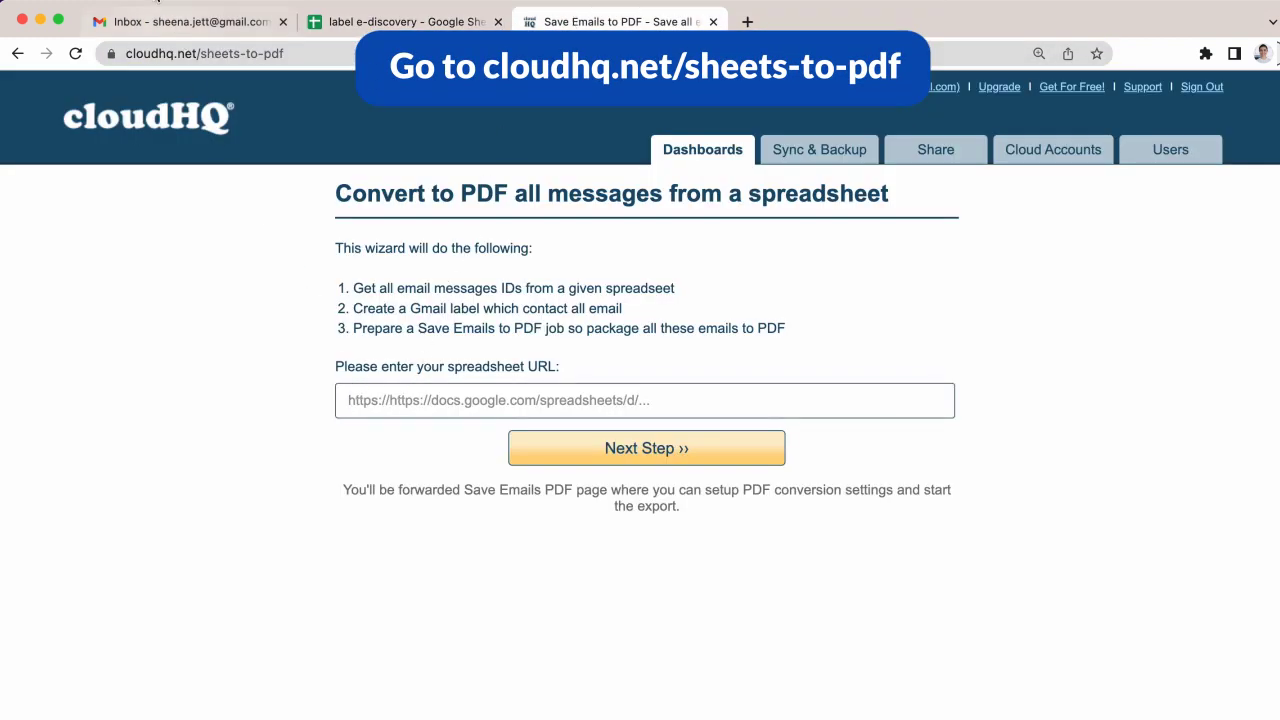
left_click(160, 0)
left_click(161, 104)
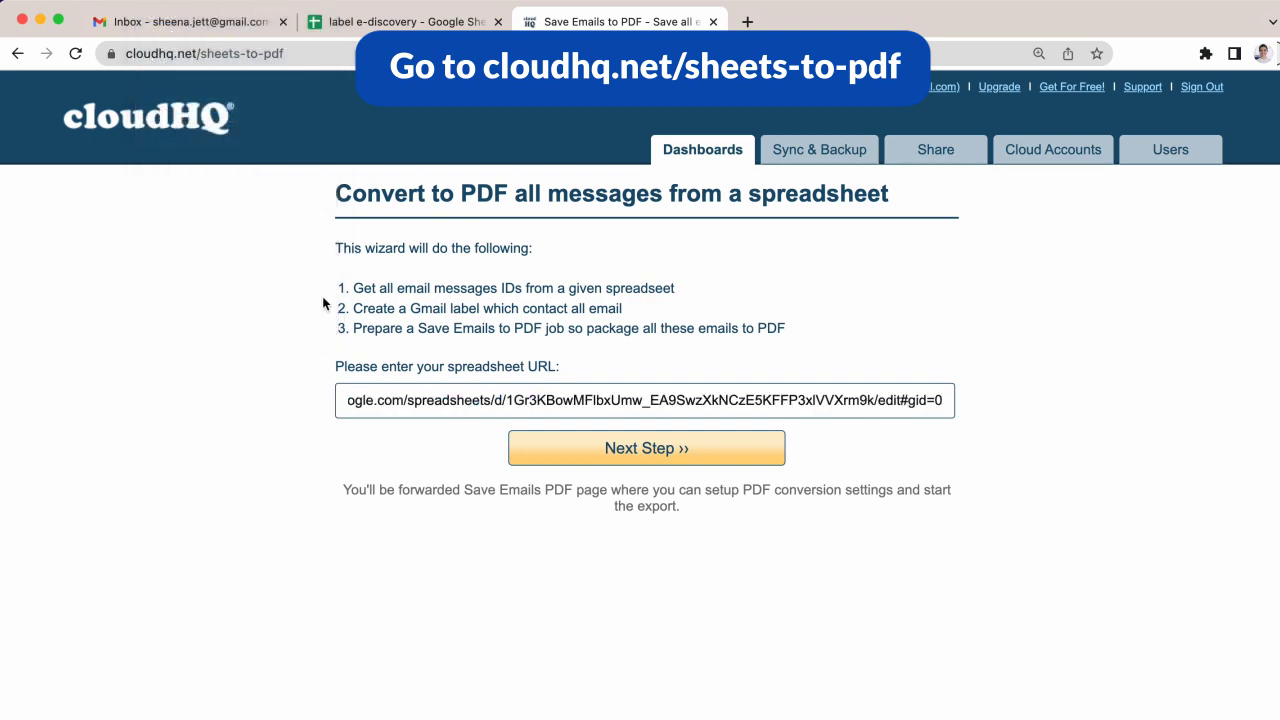
left_click(585, 451)
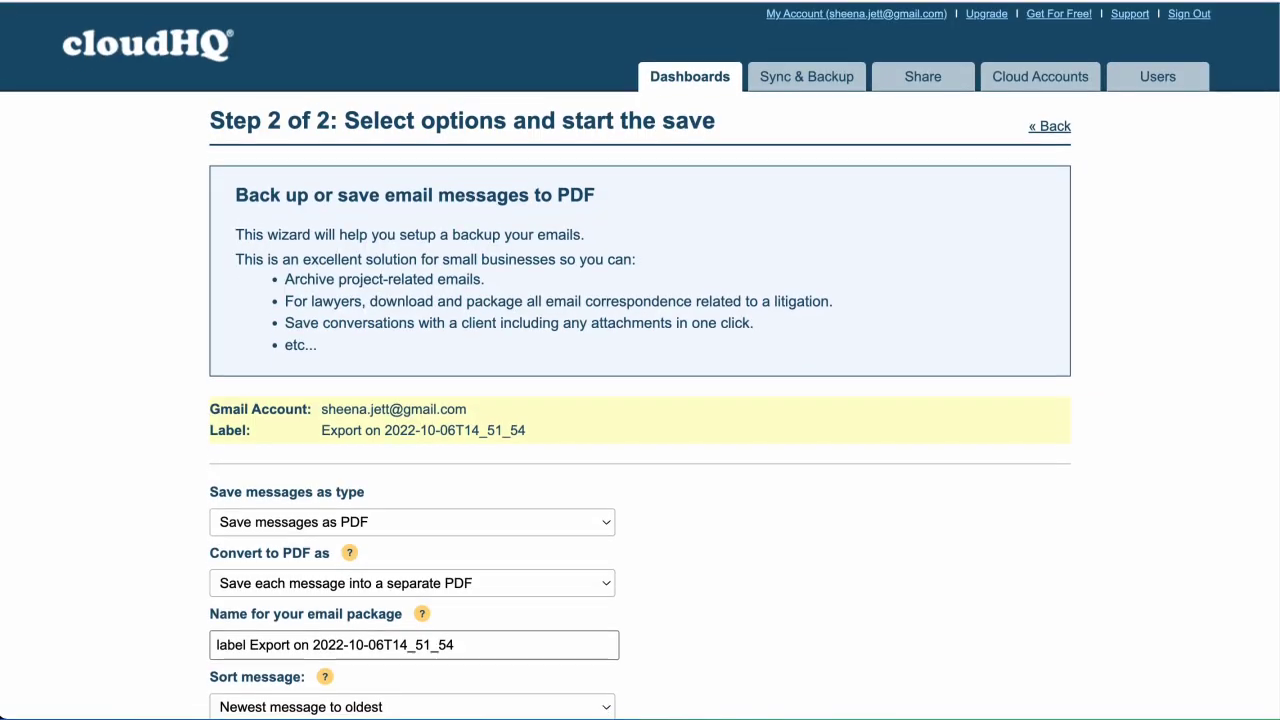
Step: Set Convert to PDF as 'Merge all messages into one PDF' and start the save job
scroll(640, 380, "down", 5)
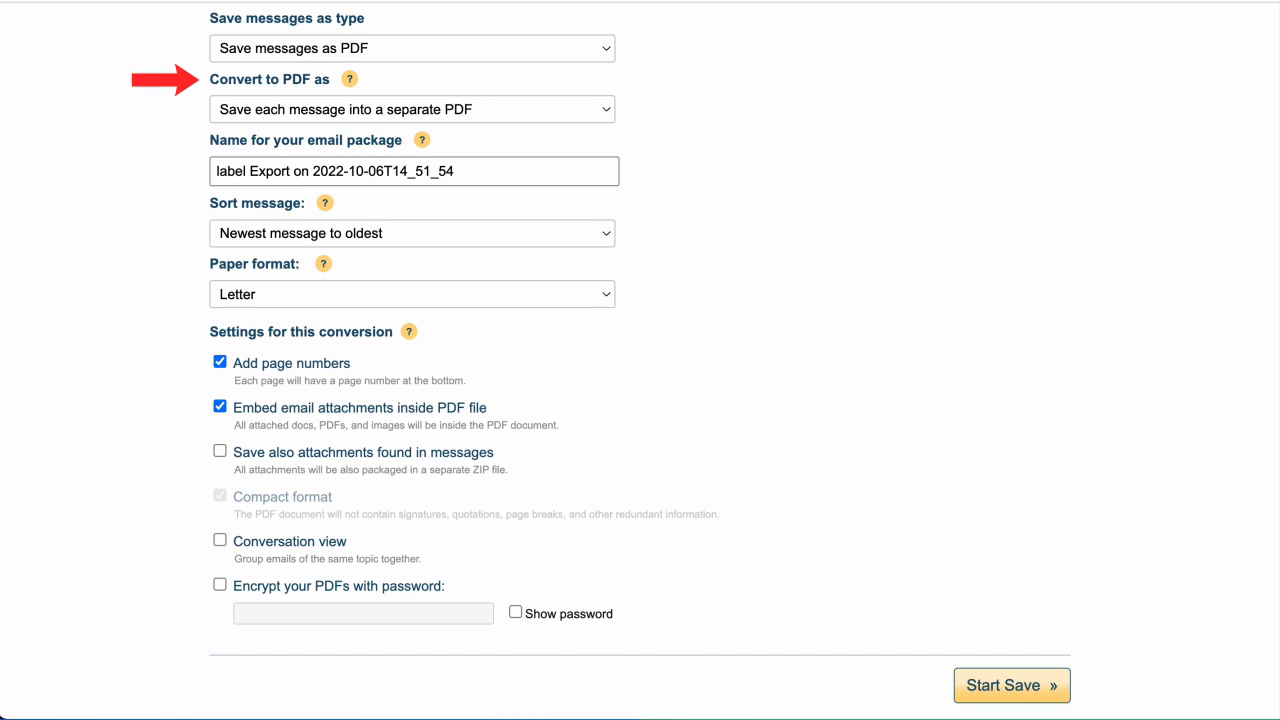
left_click(590, 109)
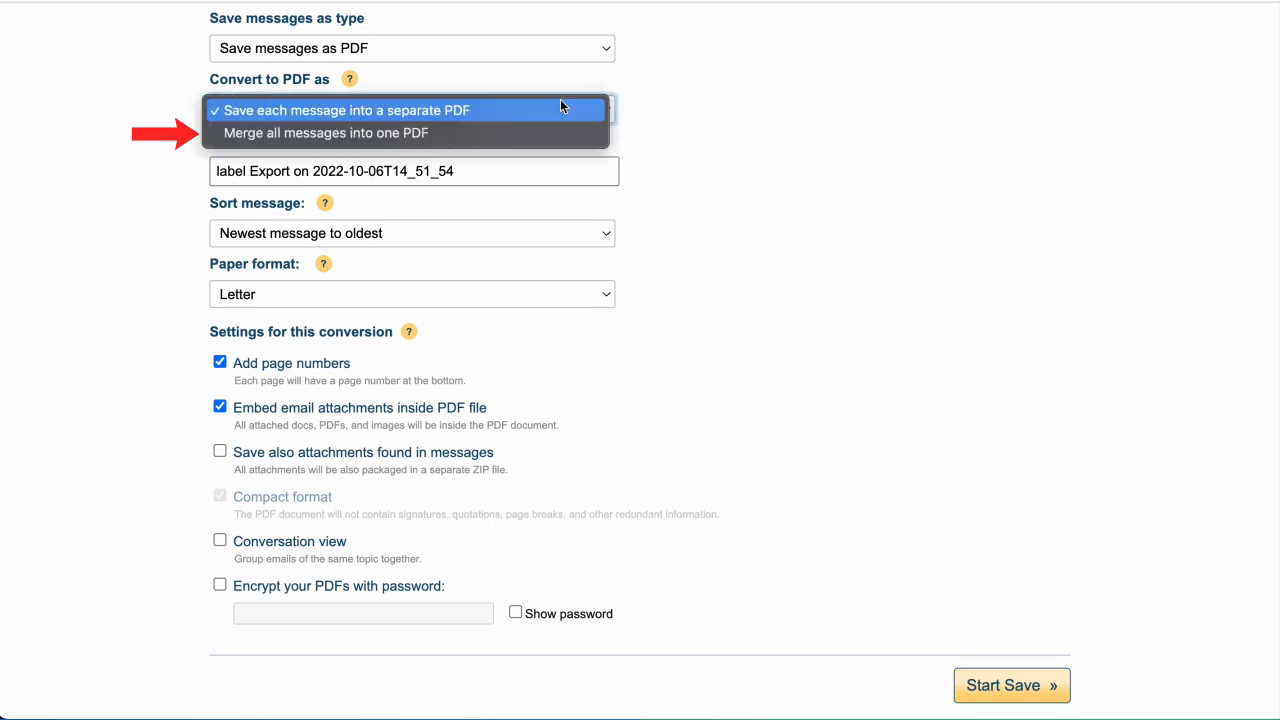
left_click(546, 130)
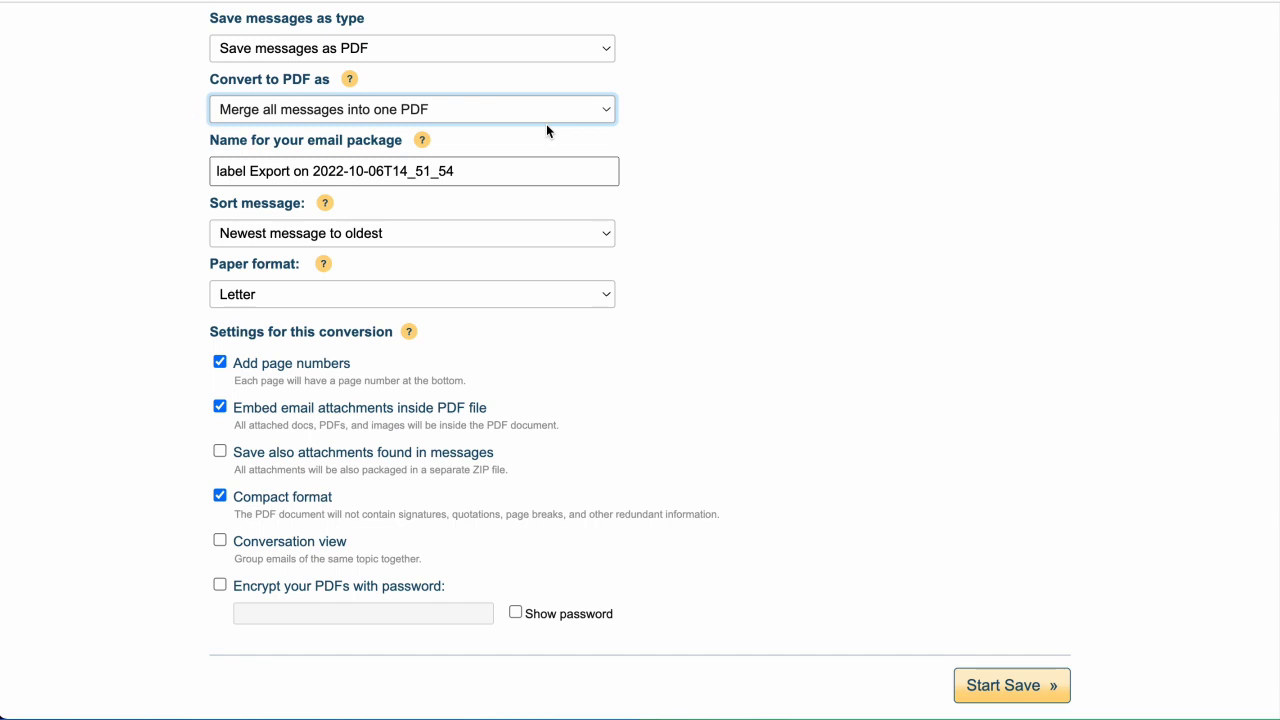
left_click(985, 679)
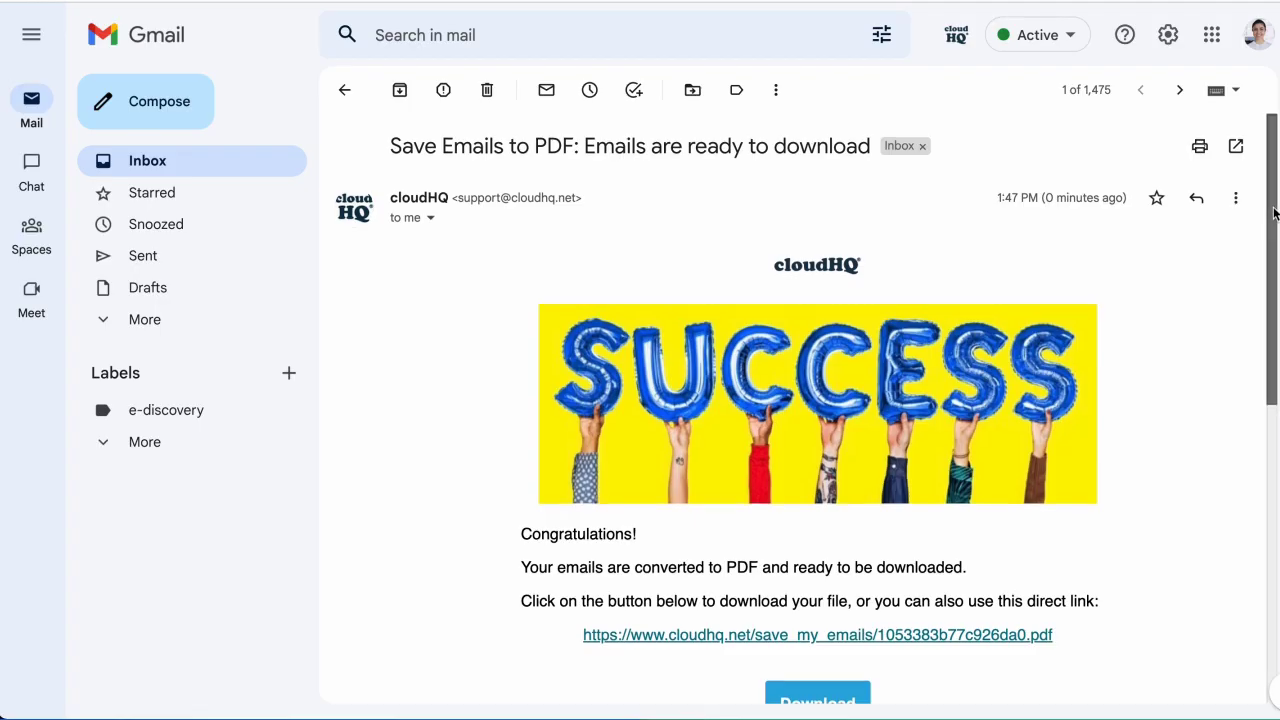
Step: Download 'label Export on 2022-10-05T17_41_57.pdf' from cloudHQ's success email
left_click_drag(1265, 209, 1266, 257)
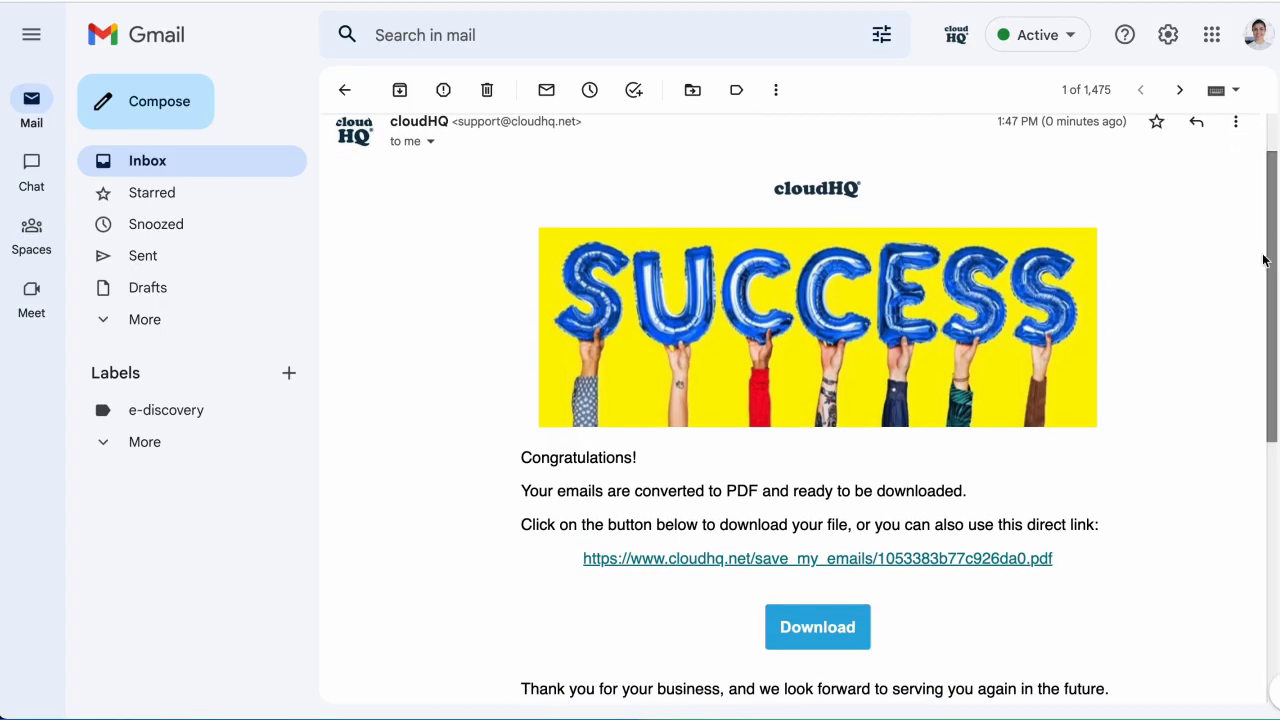
left_click(812, 628)
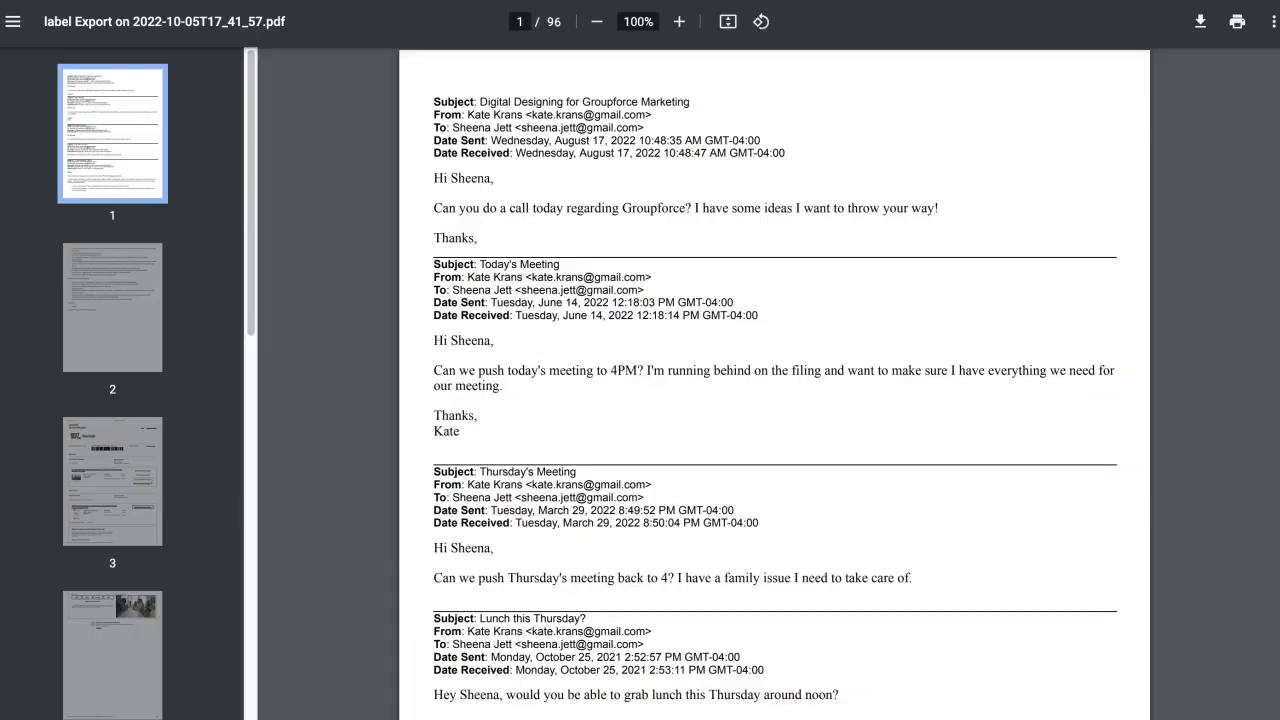